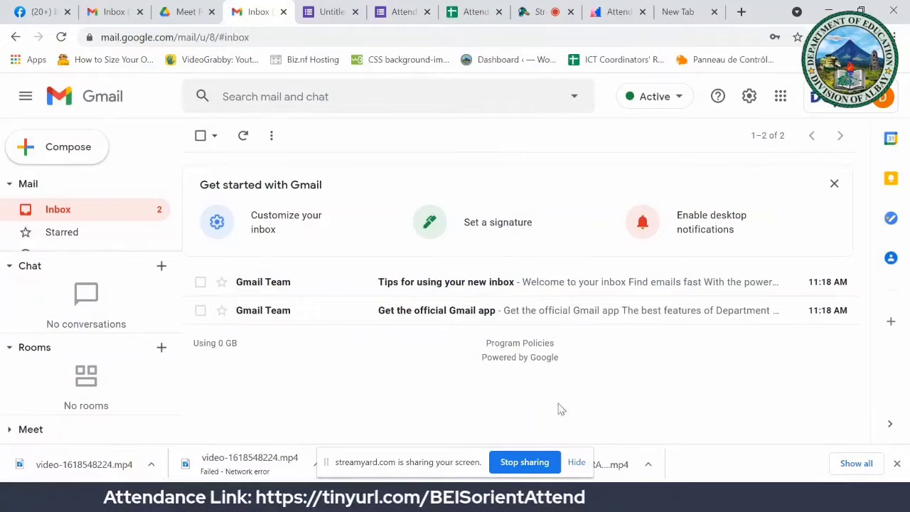
Step: Hide the screen-sharing bar and bring up the Google apps grid from Gmail
click(576, 462)
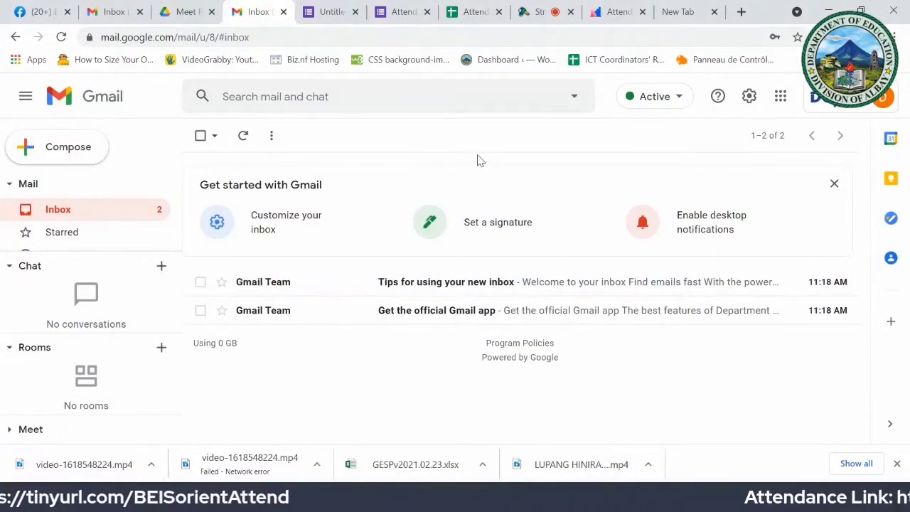
click(779, 96)
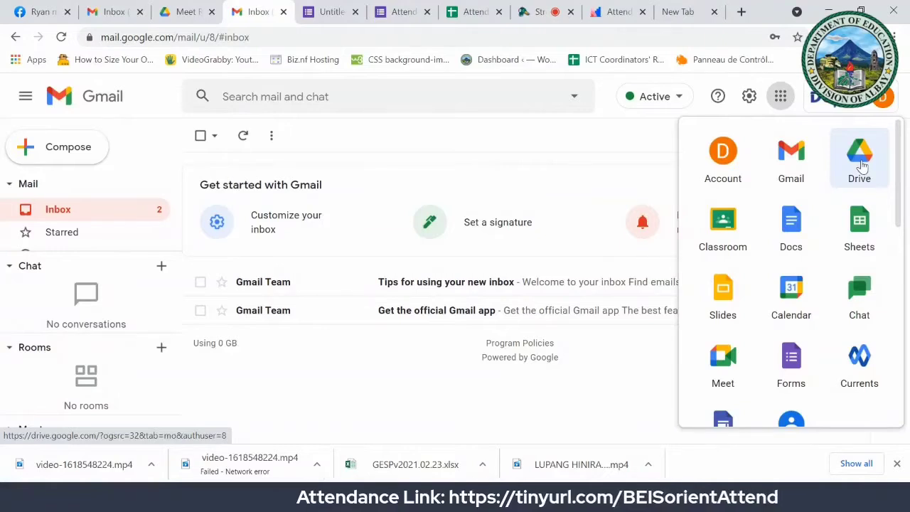
Step: Open My Drive in a new tab, then switch to File Explorer showing Documents
click(861, 165)
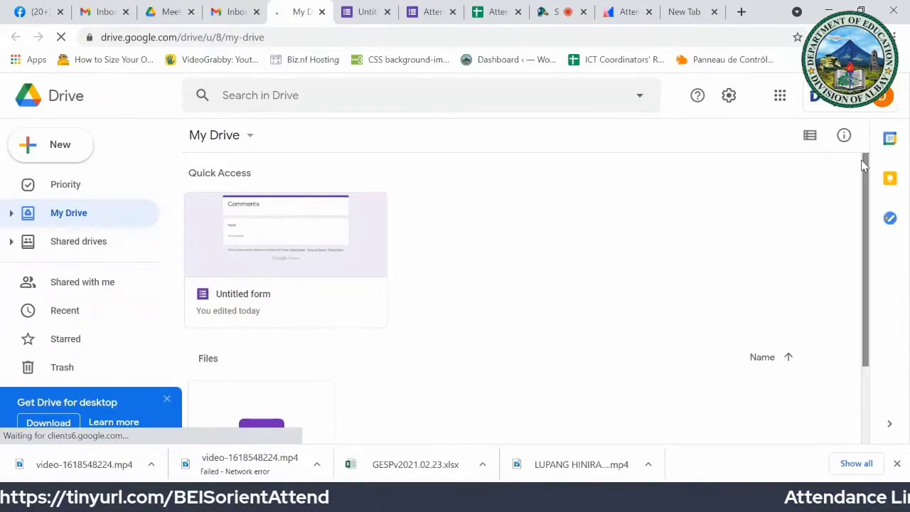
scroll(863, 166, down, 1)
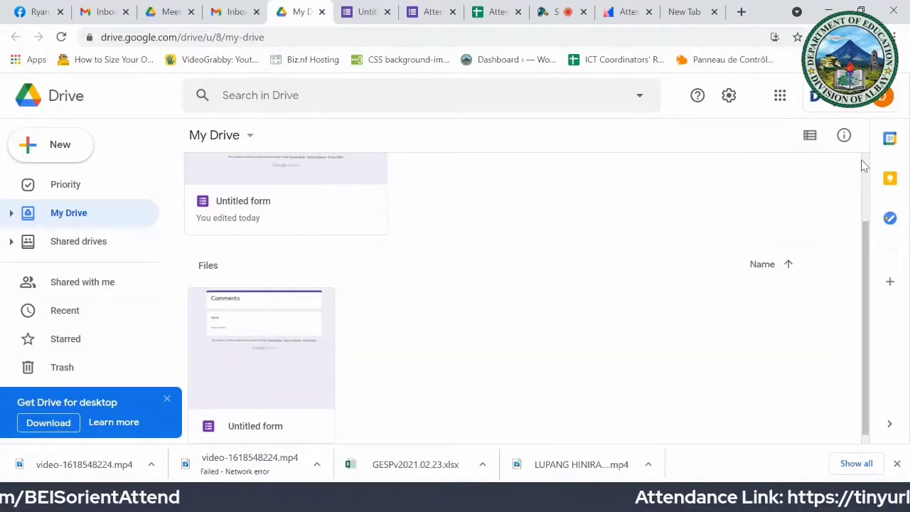
click(867, 183)
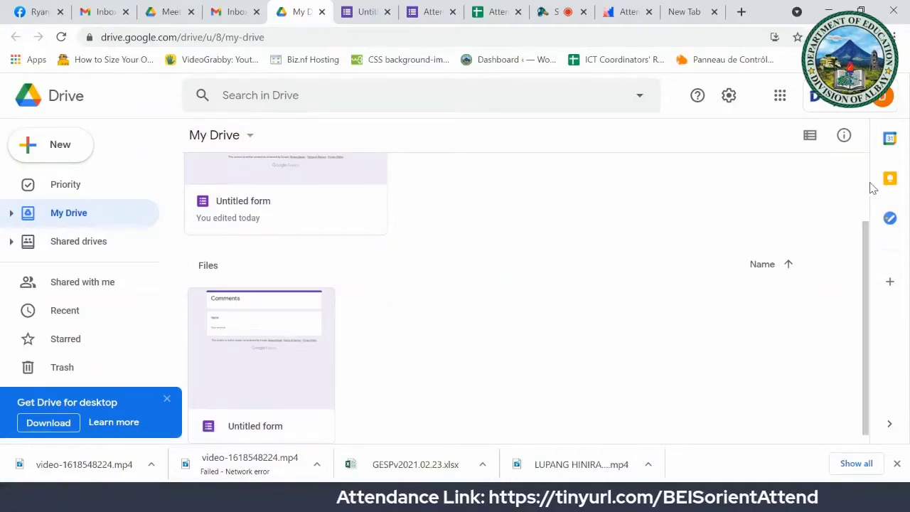
scroll(869, 189, up, 2)
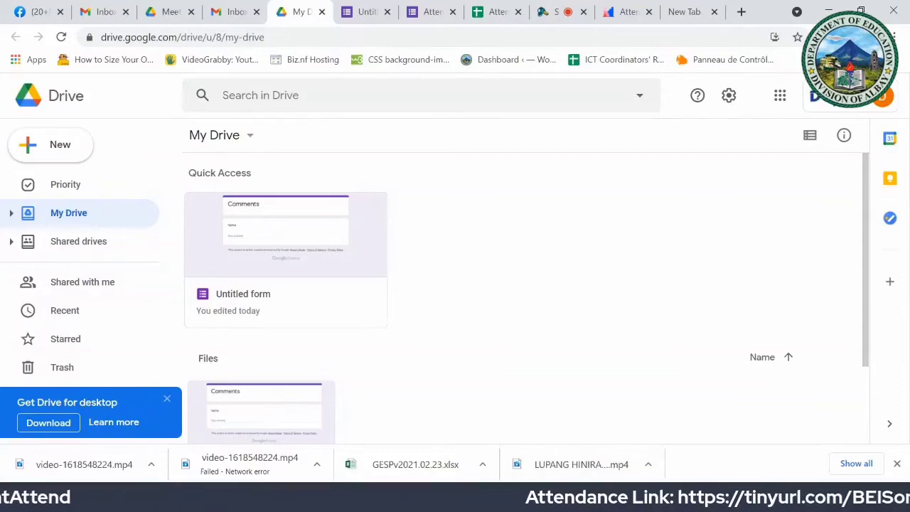
key(alt+Tab)
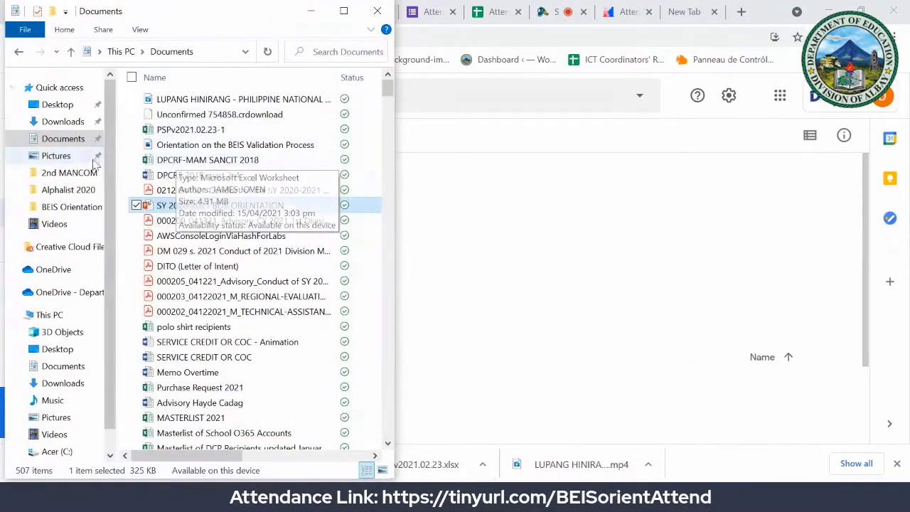
Step: Select the GESPv2021.02.23 workbook in BEIS Orientation and restore Chrome so Drive sits beside it
click(71, 208)
click(181, 101)
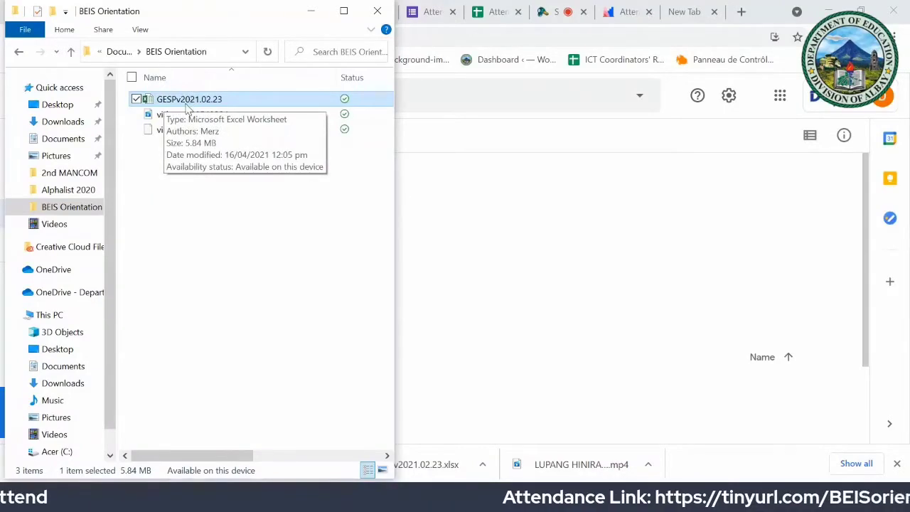
click(892, 7)
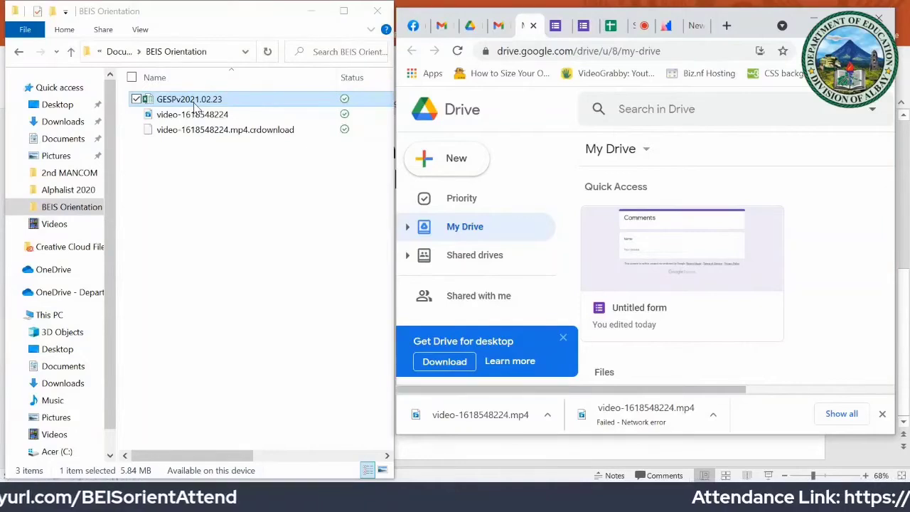
Step: Drag GESPv2021.02.23.xlsx from Explorer into My Drive, then maximize Chrome and dismiss the upload notice
drag(196, 107, 836, 339)
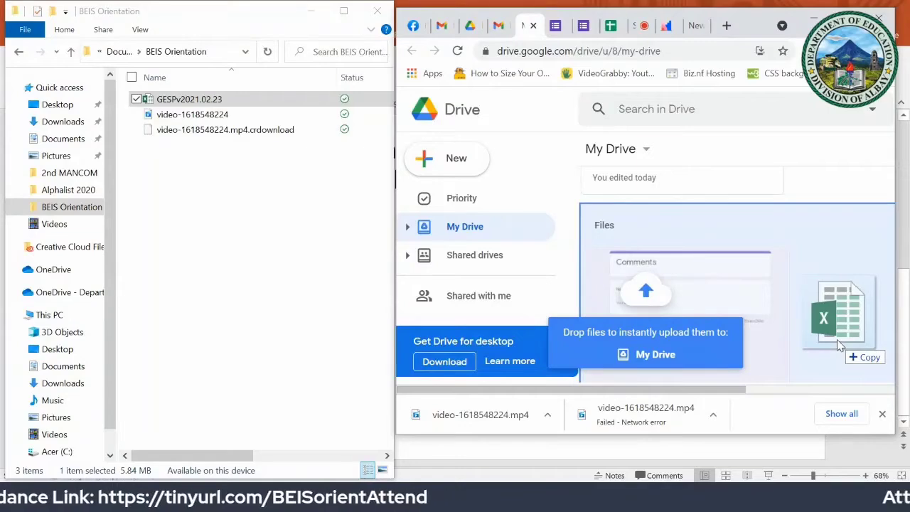
drag(836, 339, 837, 339)
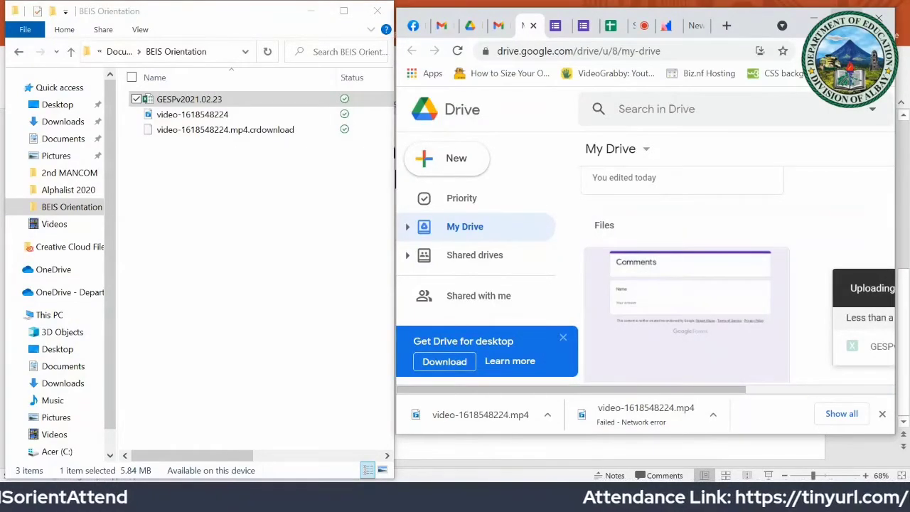
click(846, 11)
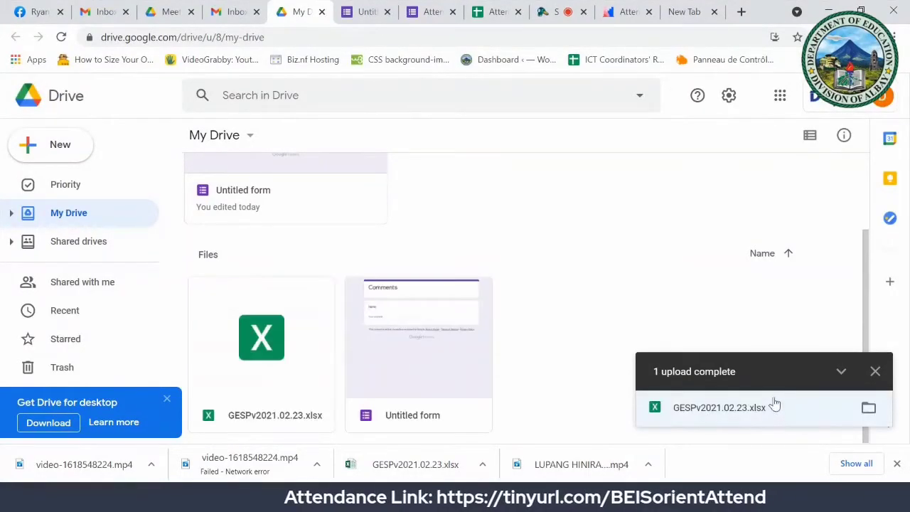
click(877, 373)
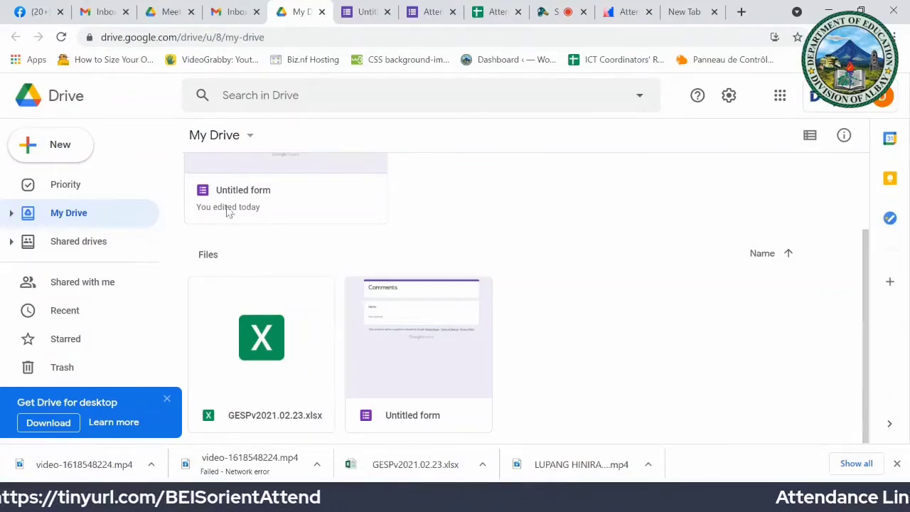
Step: Close the Drive for desktop banner and open sharing for GESPv2021.02.23.xlsx
click(275, 332)
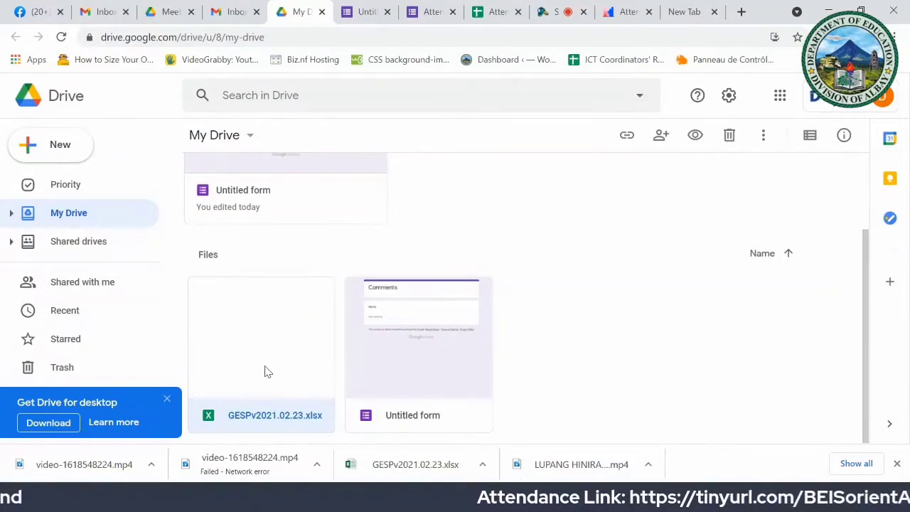
click(167, 400)
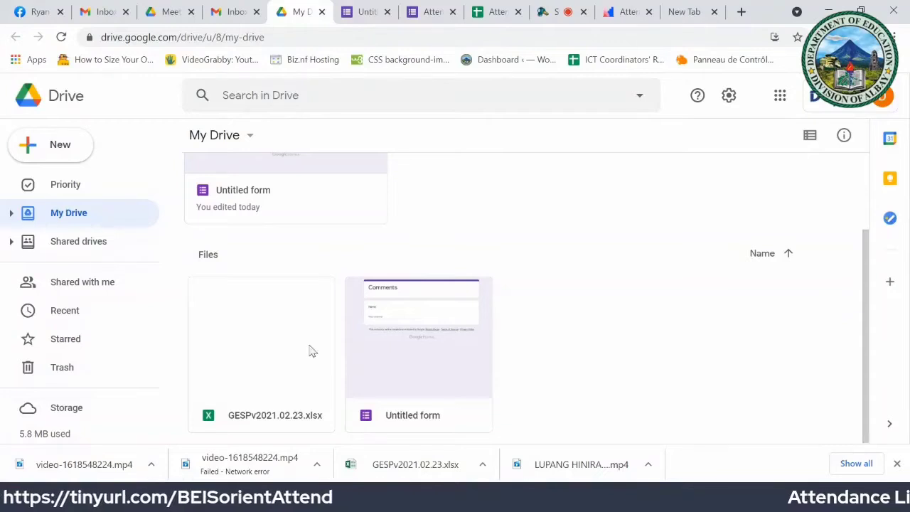
click(262, 347)
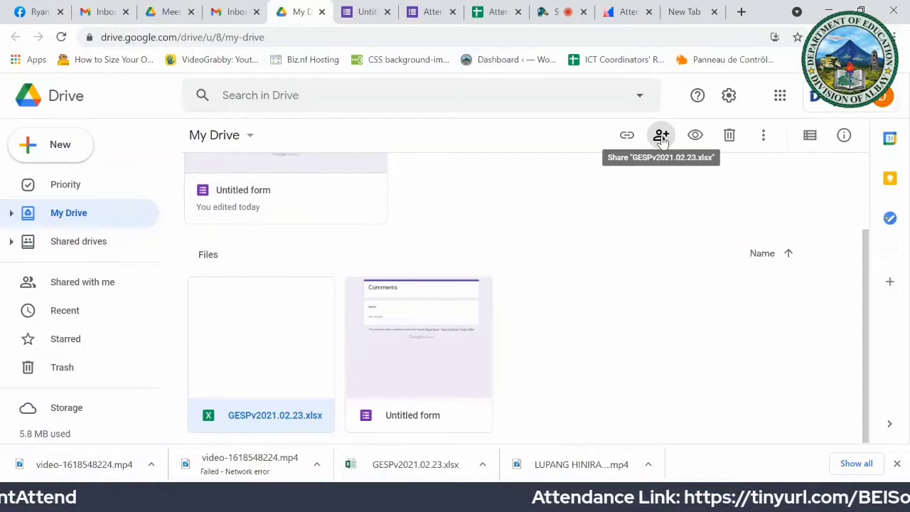
click(661, 136)
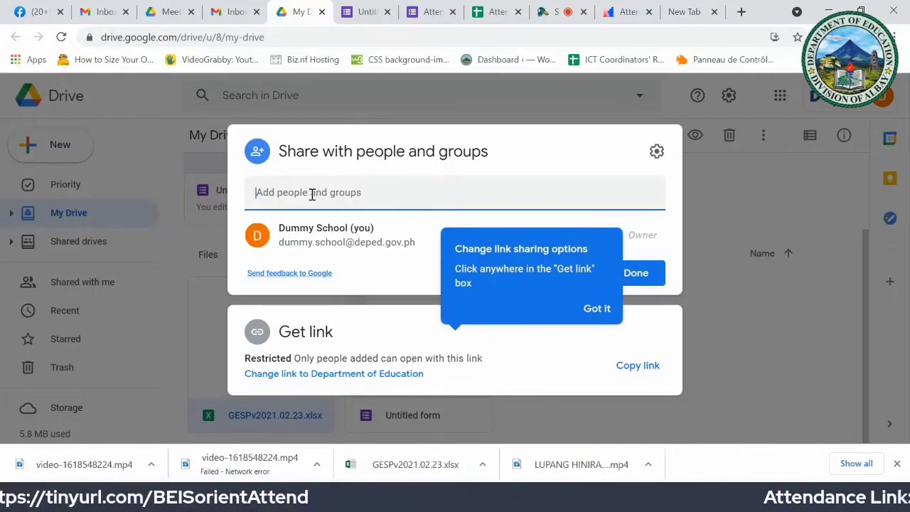
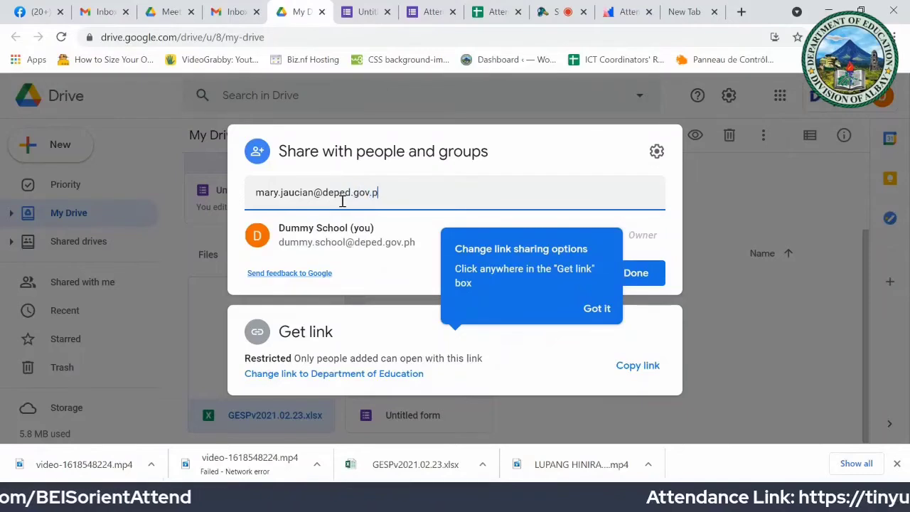
Step: Add the first collaborator's deped.gov.ph e-mail as an Editor recipient, fixing a typo
key(Return)
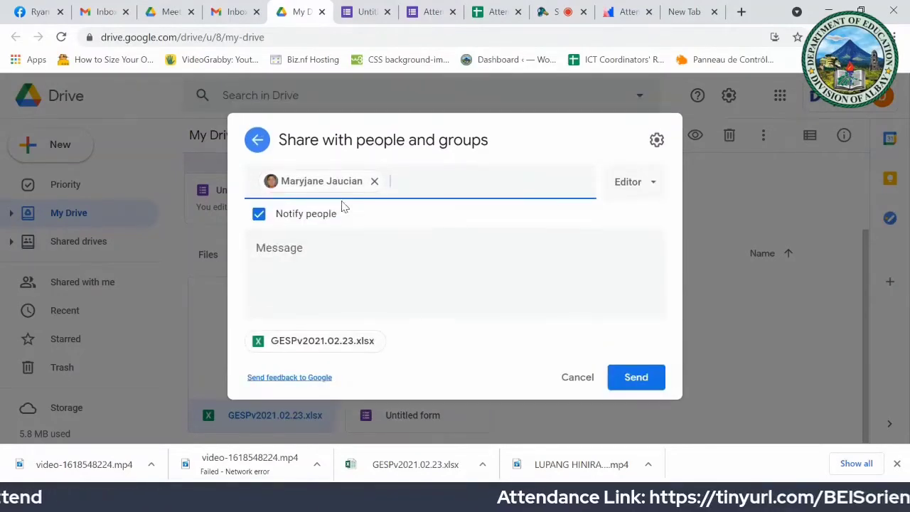
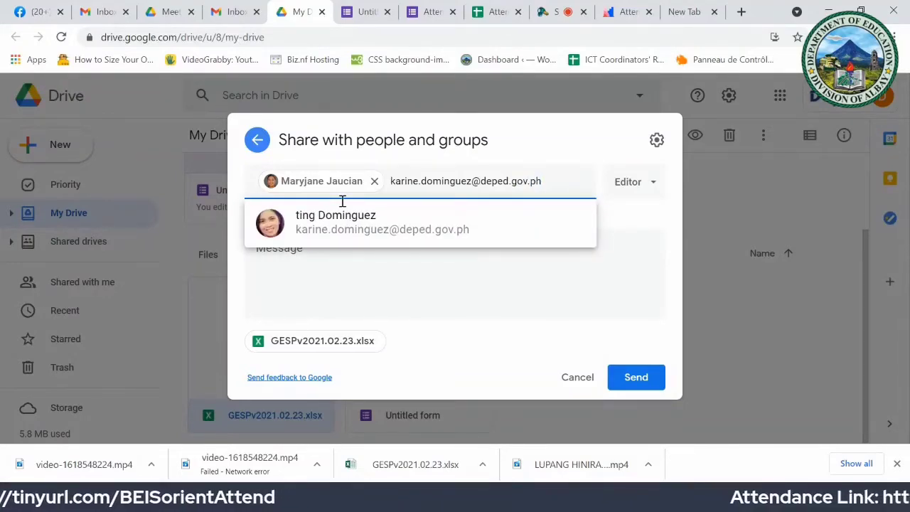
Step: Add the second and third collaborators' e-mail addresses as Editor recipients
click(339, 227)
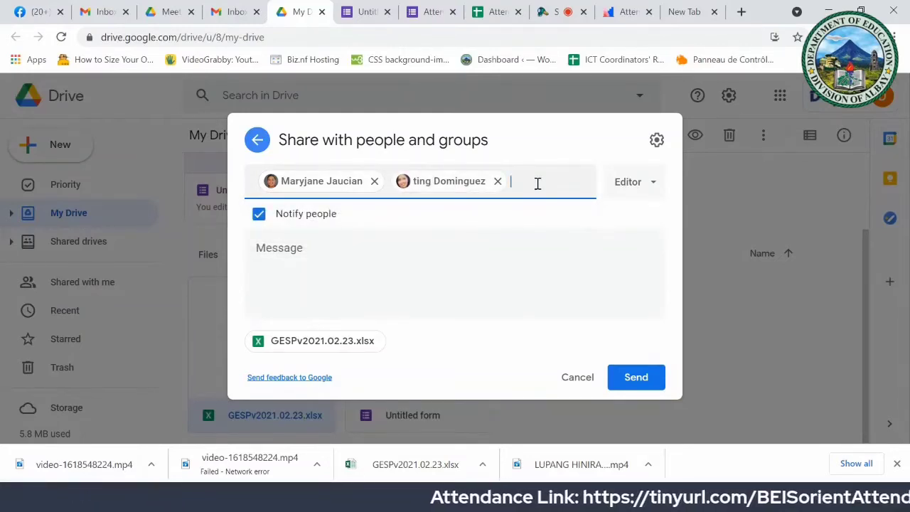
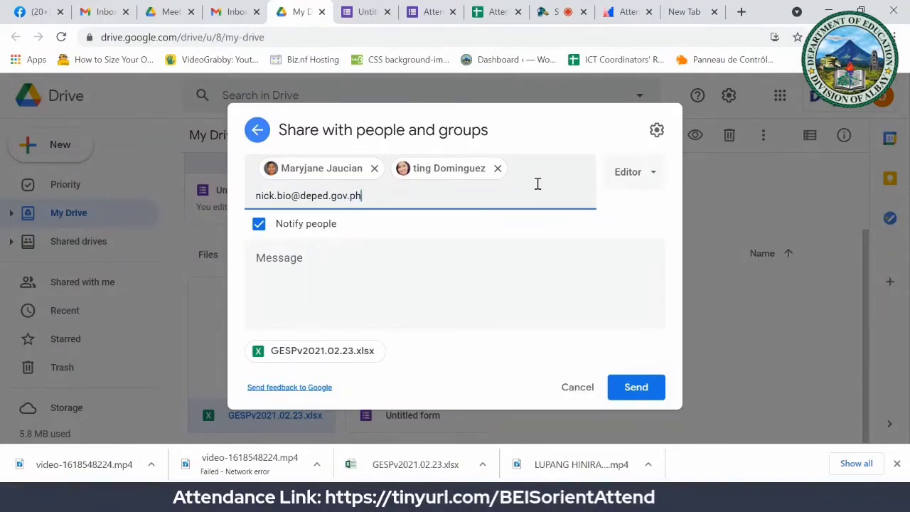
key(Return)
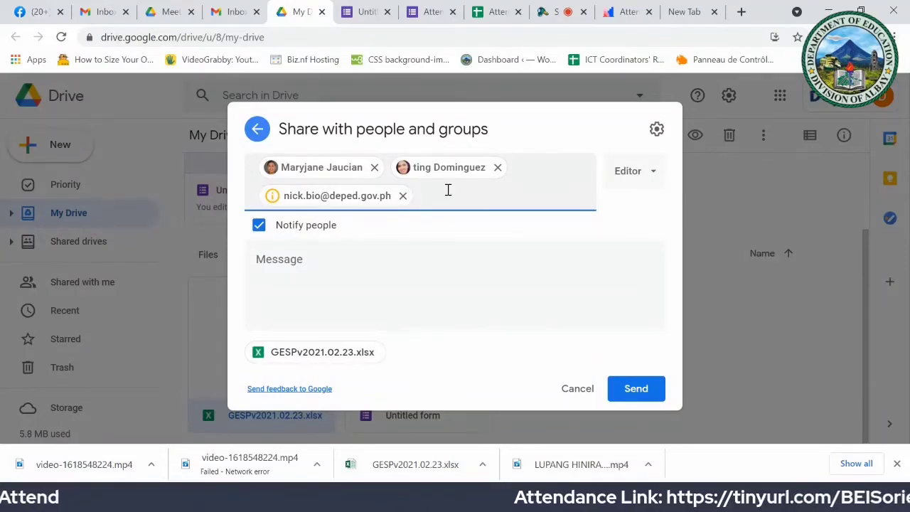
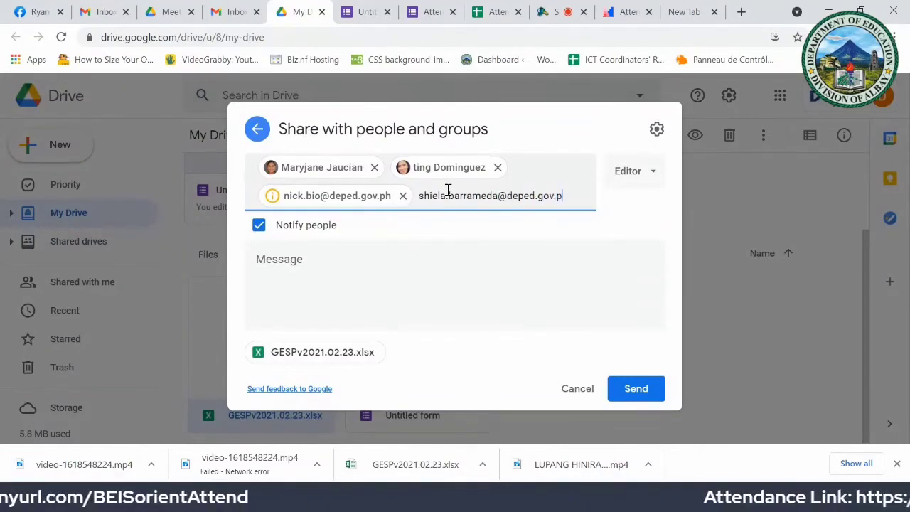
Step: Add the fourth and fifth collaborators' addresses as recipients and start typing the sixth's
key(Return)
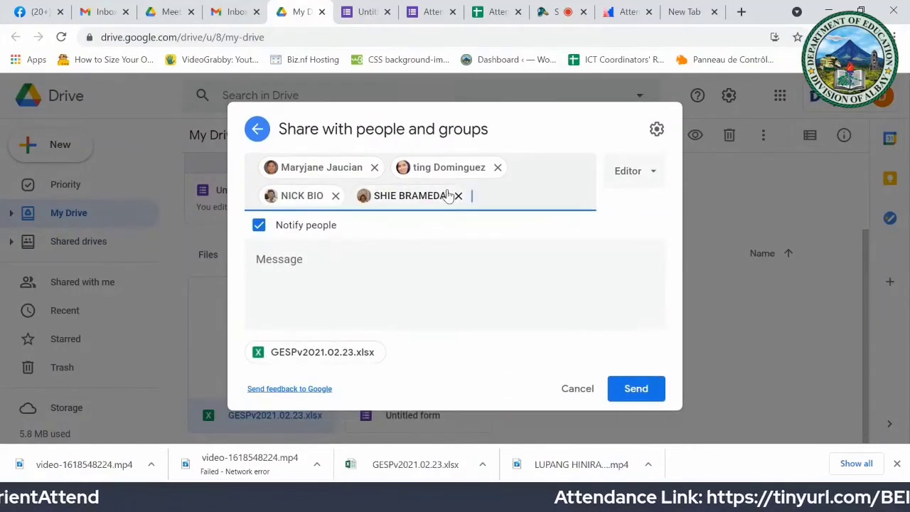
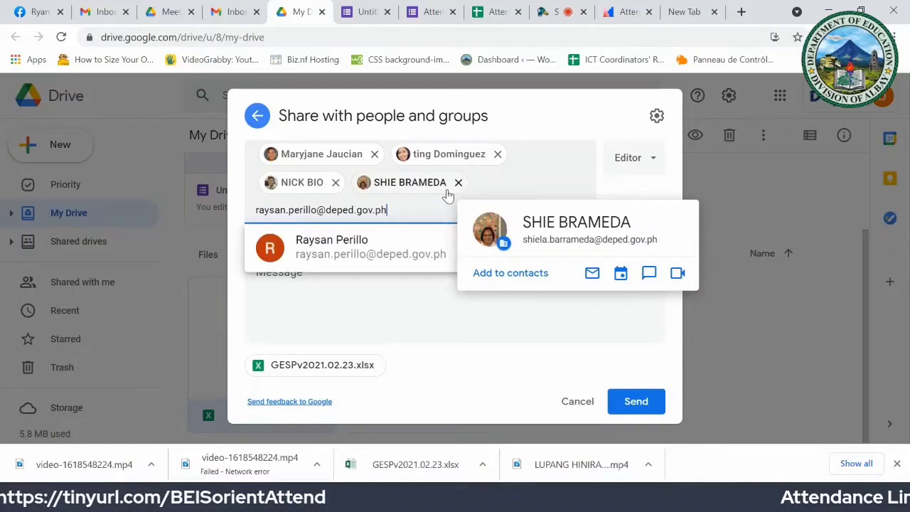
key(Return)
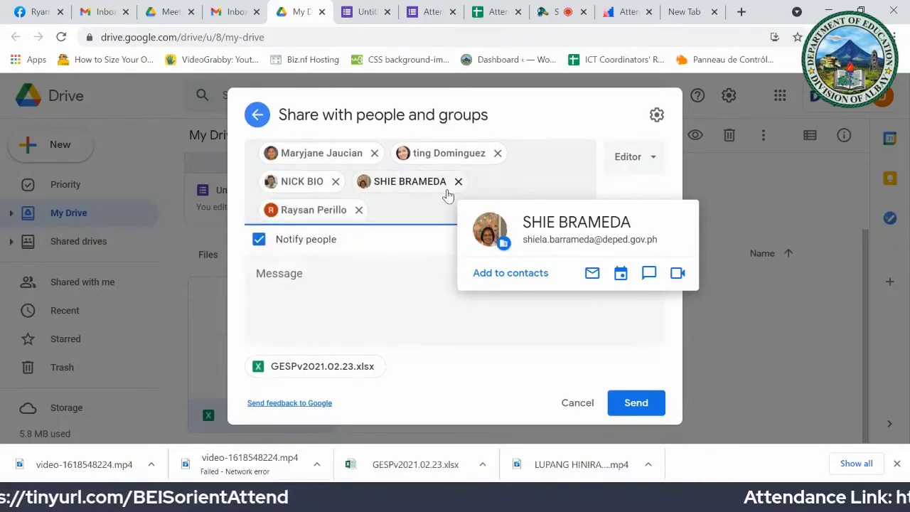
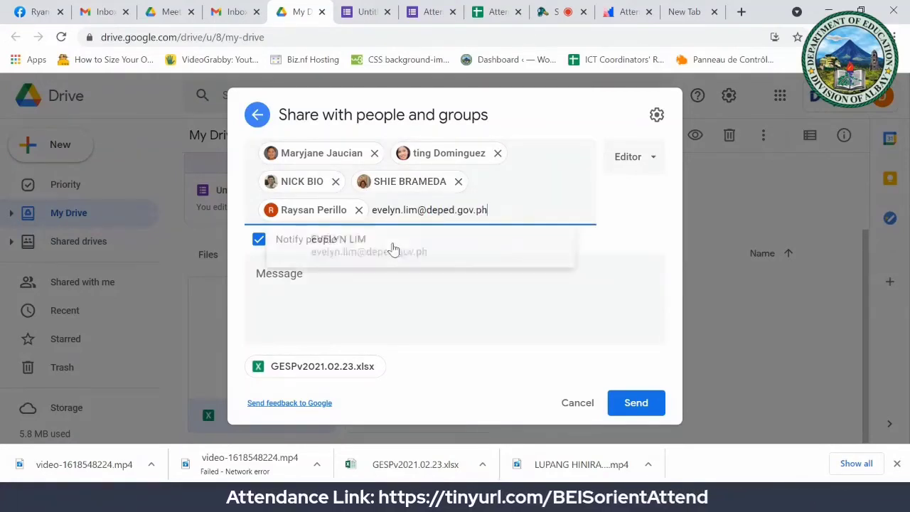
Step: Dismiss the contact card and confirm Editor access for all recipients
click(394, 249)
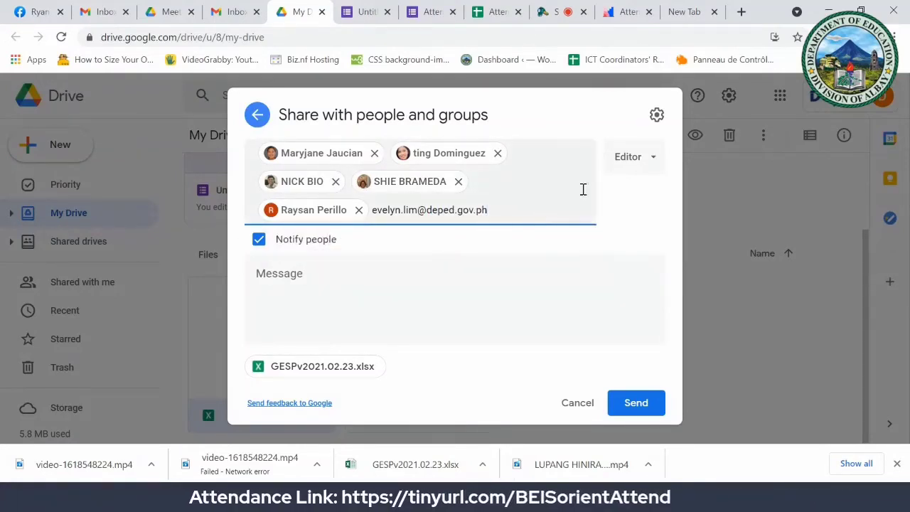
click(651, 159)
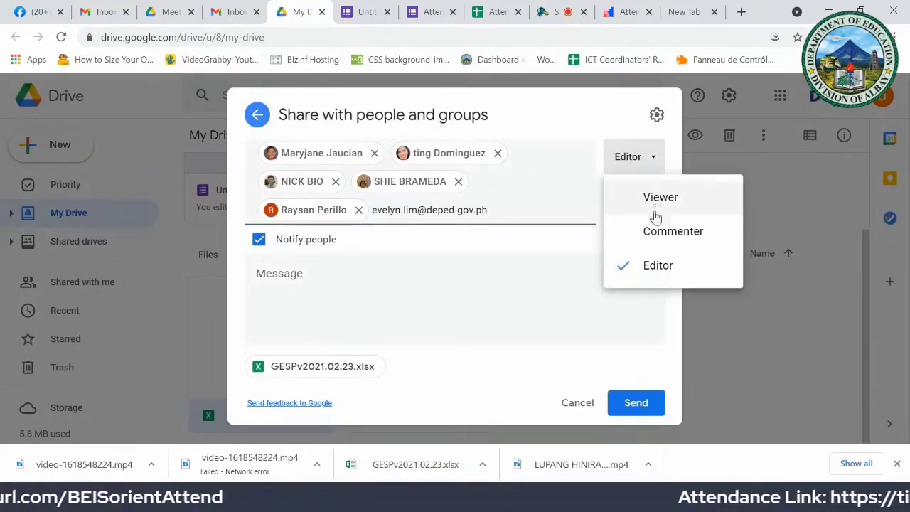
click(654, 269)
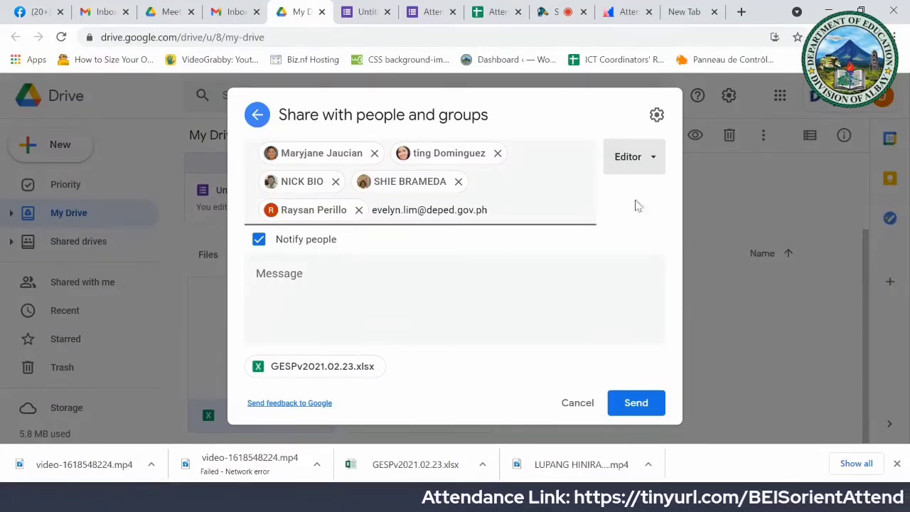
click(640, 405)
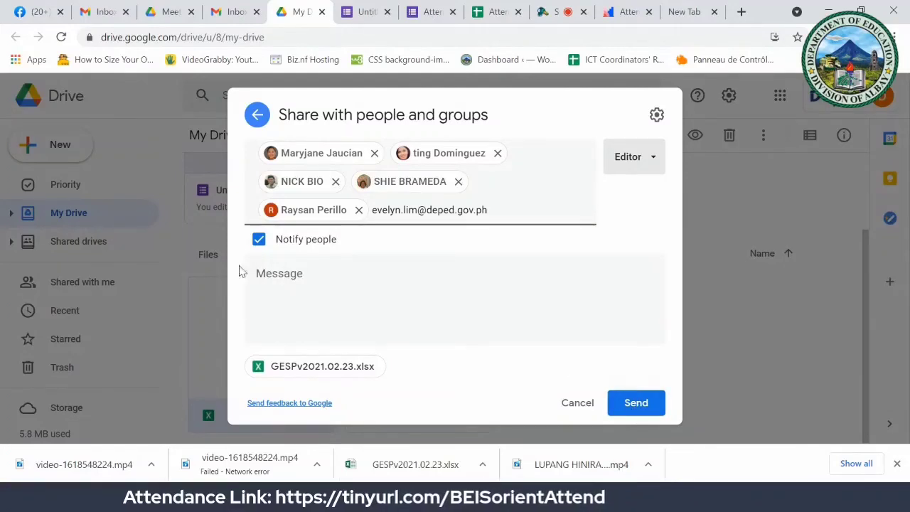
Step: Add the message "Please validate our school's BEIS data entries" and send the share
click(286, 268)
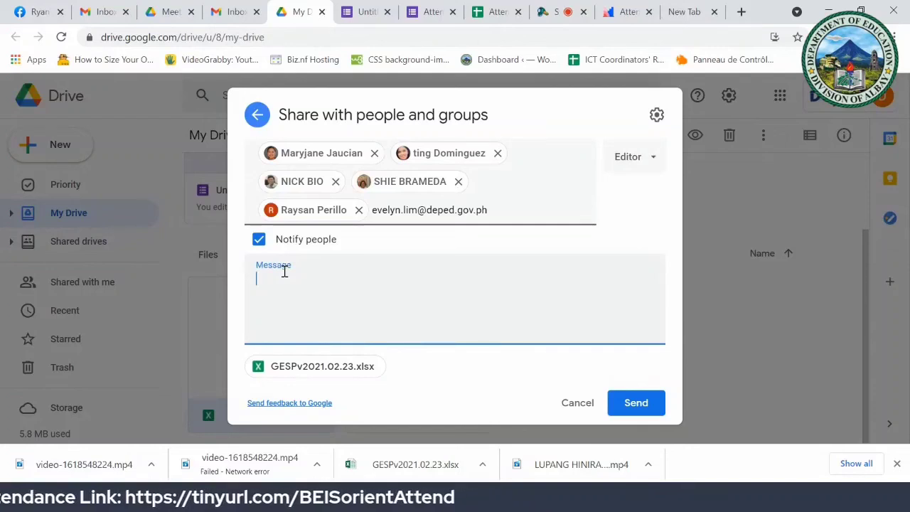
text(Please)
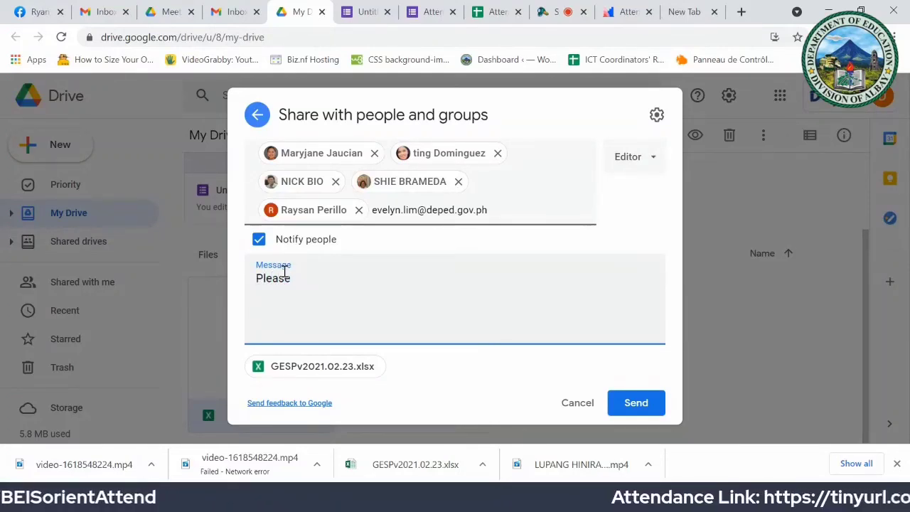
text( valid)
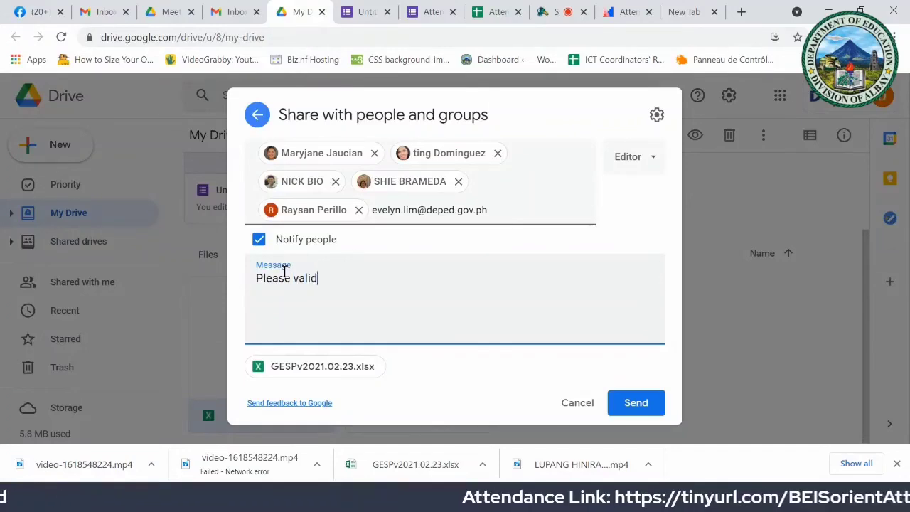
text(ate ou)
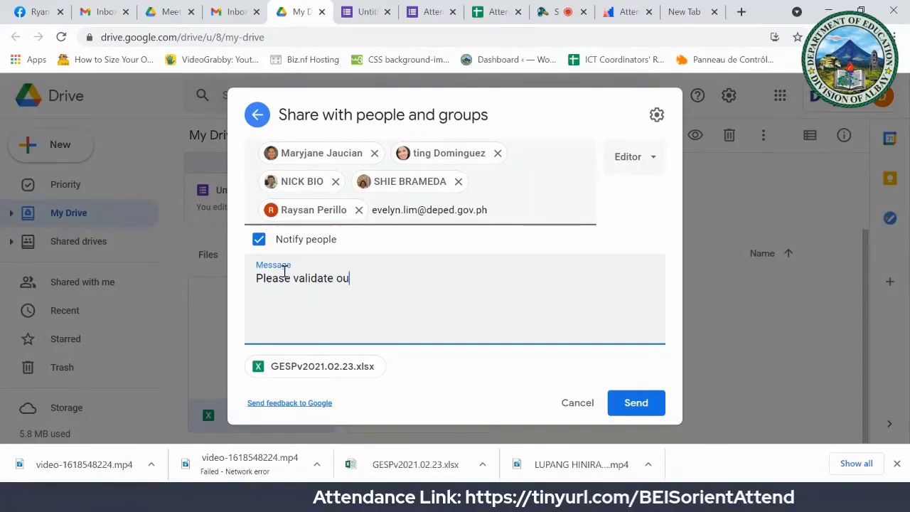
text(r school)
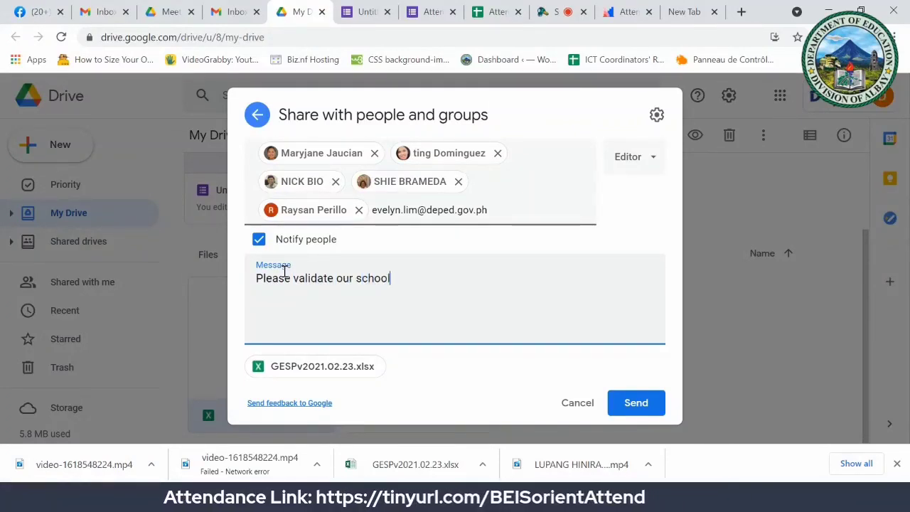
text('s B)
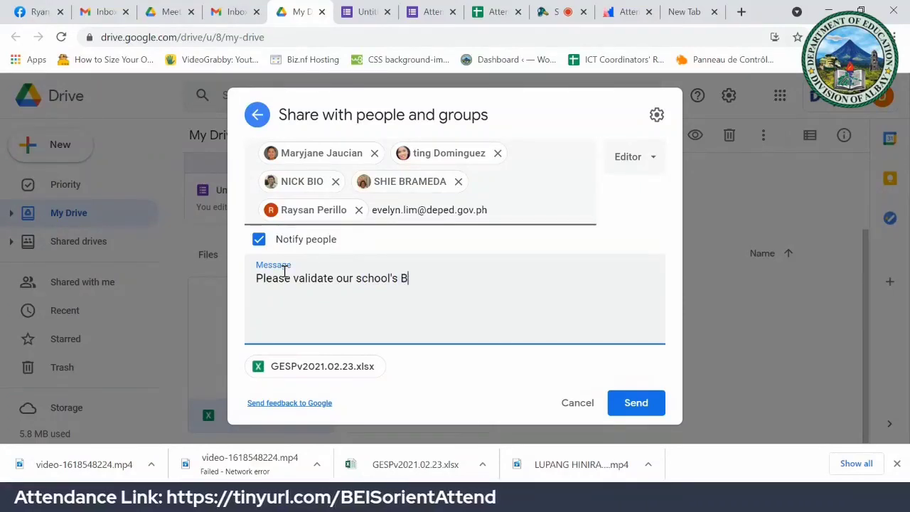
text(EIS )
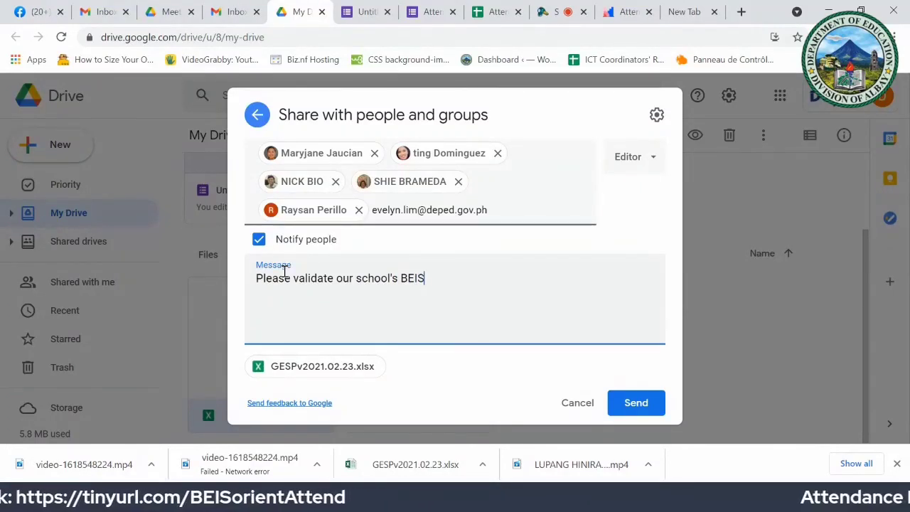
text(data e)
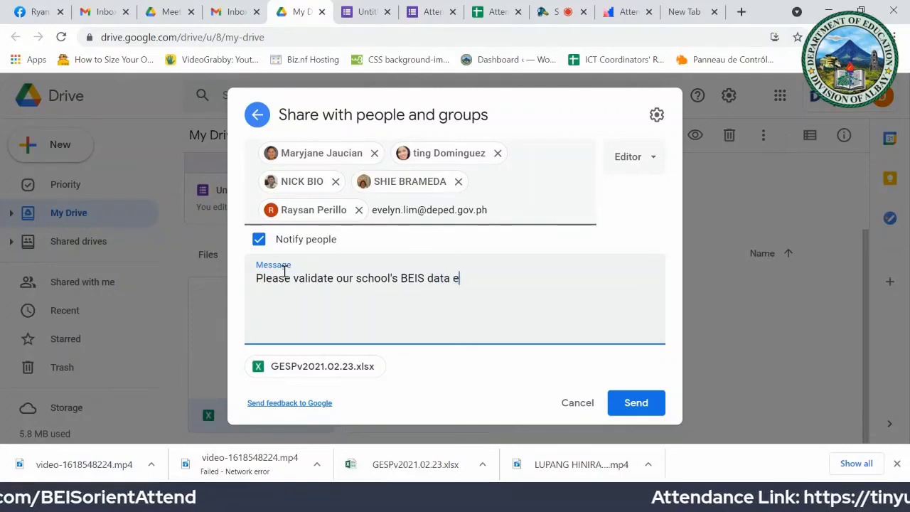
text(ntries)
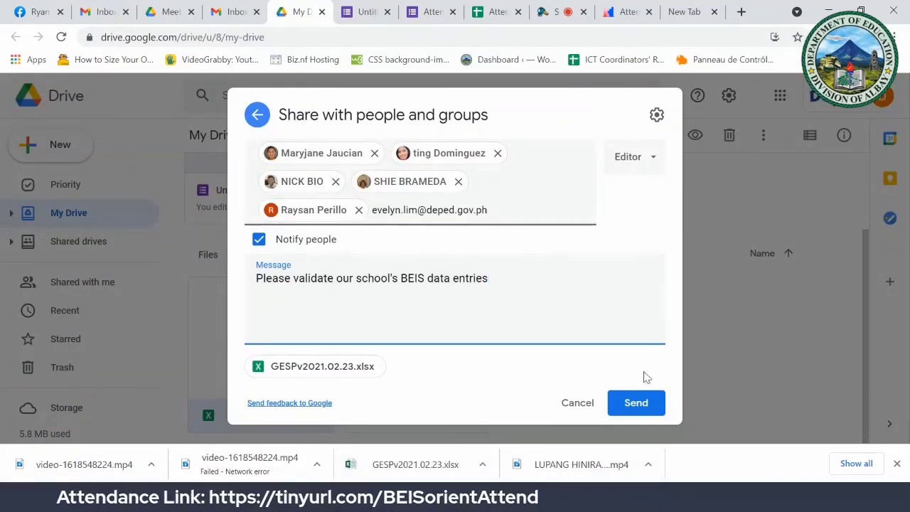
click(637, 405)
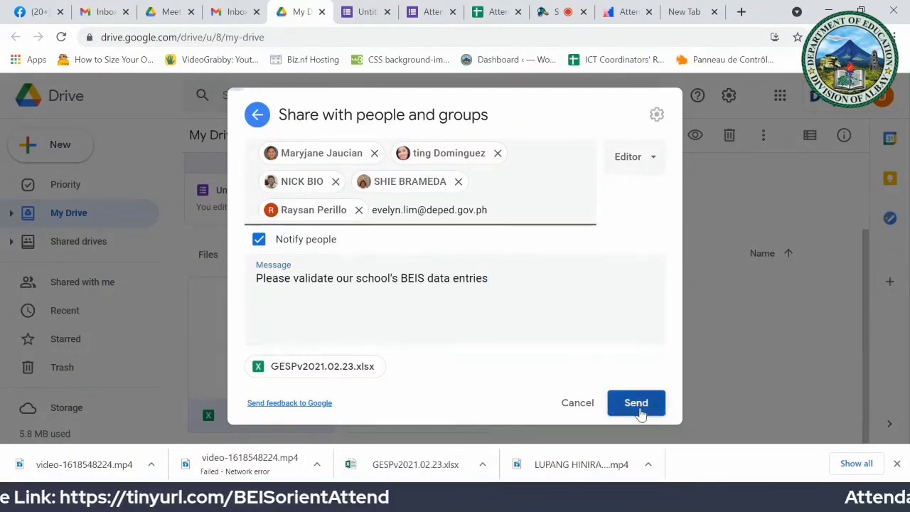